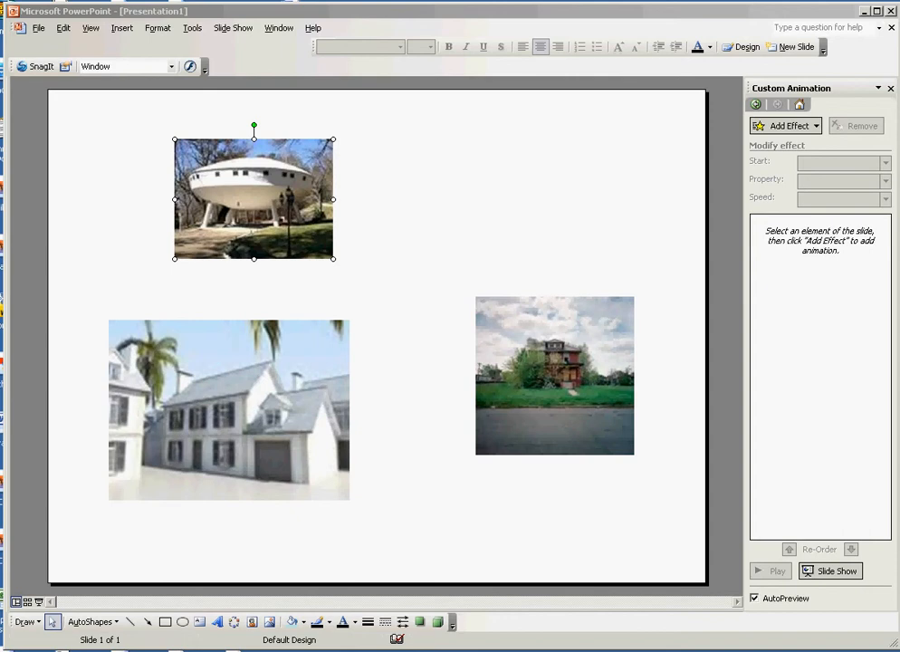
# Draw a rectangular callout beside the spaceship-shaped house picture and enter the text "Space house" in it
pyautogui.moveTo(897, 645); pyautogui.dragTo(879, 367)
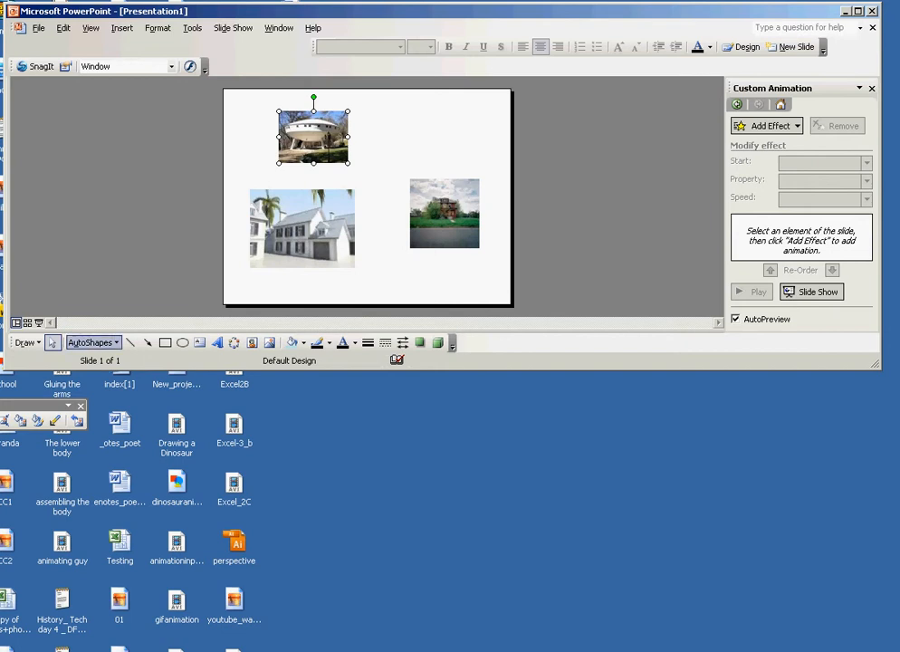
pyautogui.click(94, 342)
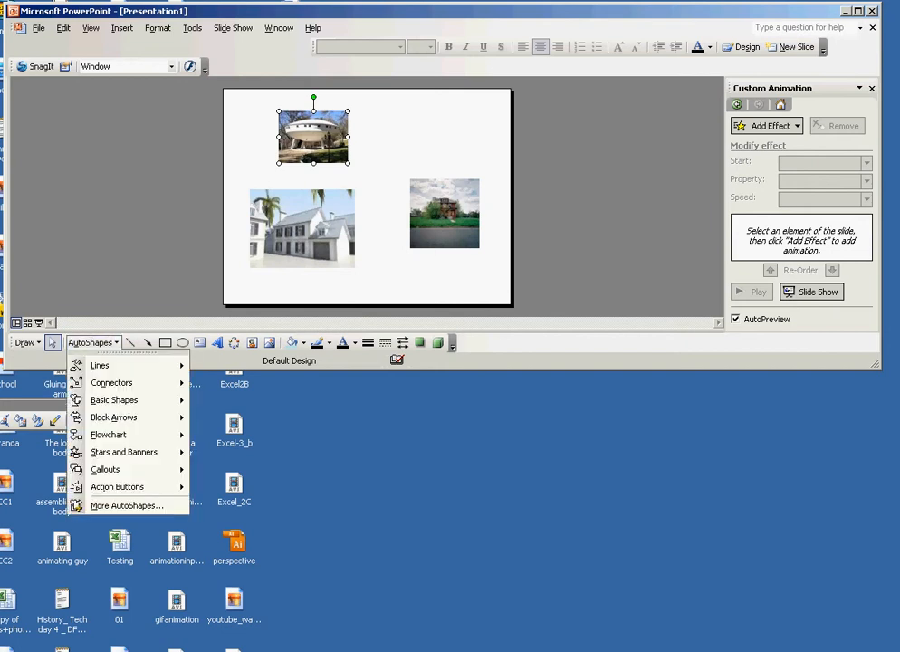
pyautogui.moveTo(136, 469)
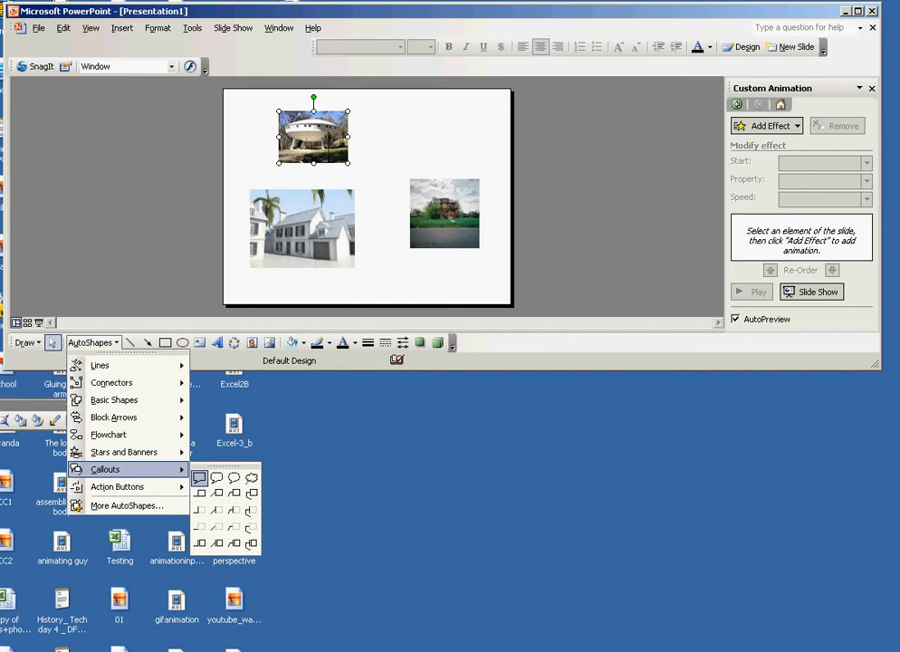
pyautogui.click(198, 478)
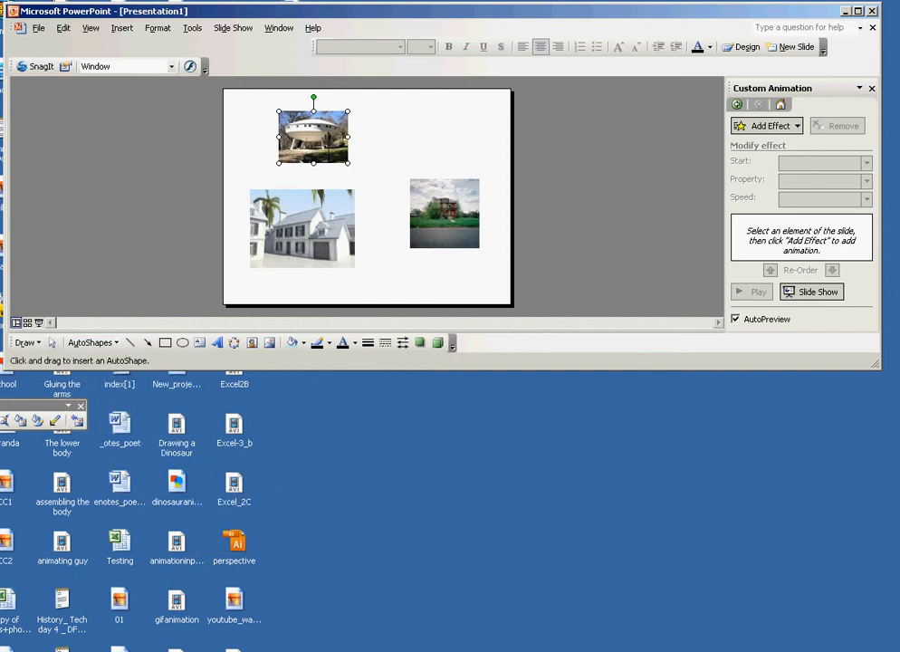
pyautogui.moveTo(878, 367); pyautogui.dragTo(899, 649)
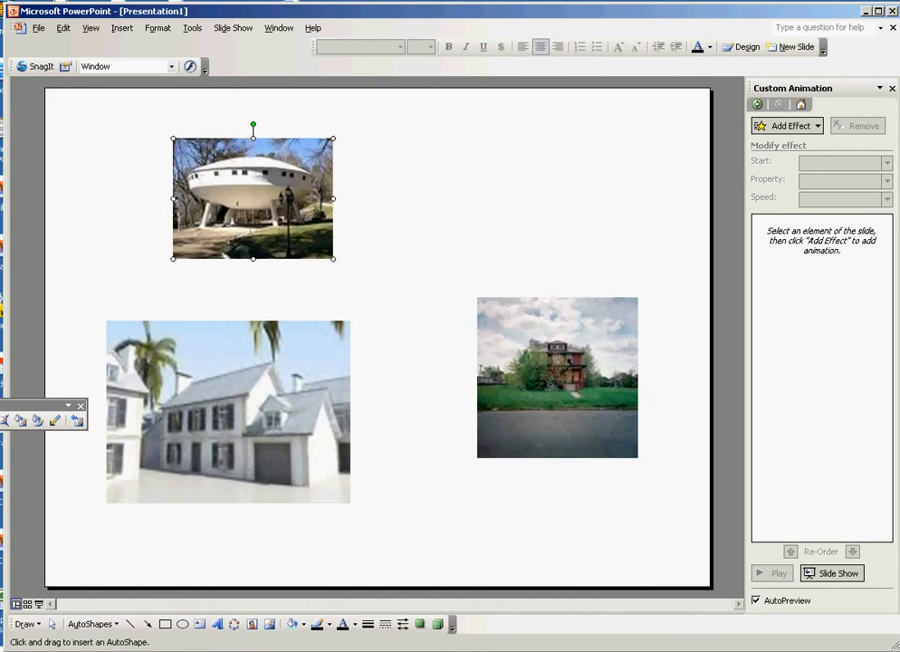
pyautogui.moveTo(353, 147); pyautogui.dragTo(542, 241)
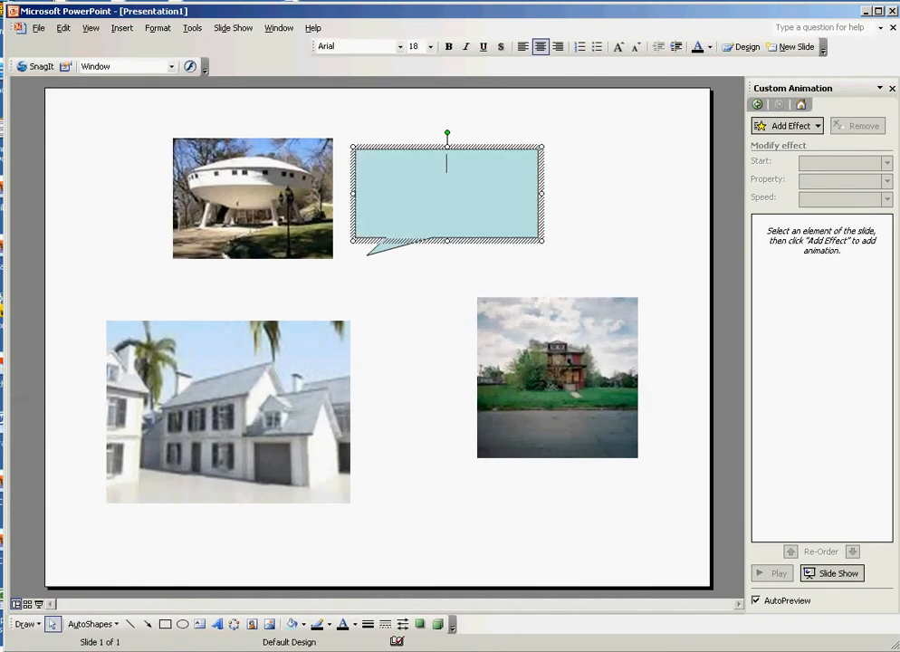
pyautogui.write('Space house')
# Move the callout slightly closer to the spaceship-shaped house picture and point its tail at the house
pyautogui.click(384, 127)
pyautogui.moveTo(447, 199); pyautogui.dragTo(441, 205)
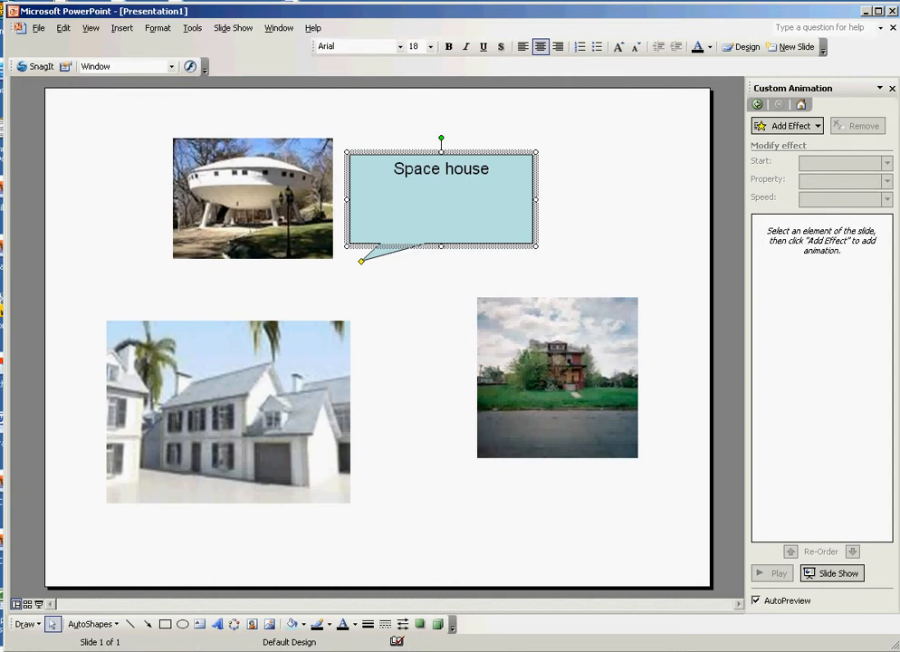
pyautogui.moveTo(362, 261); pyautogui.dragTo(308, 200)
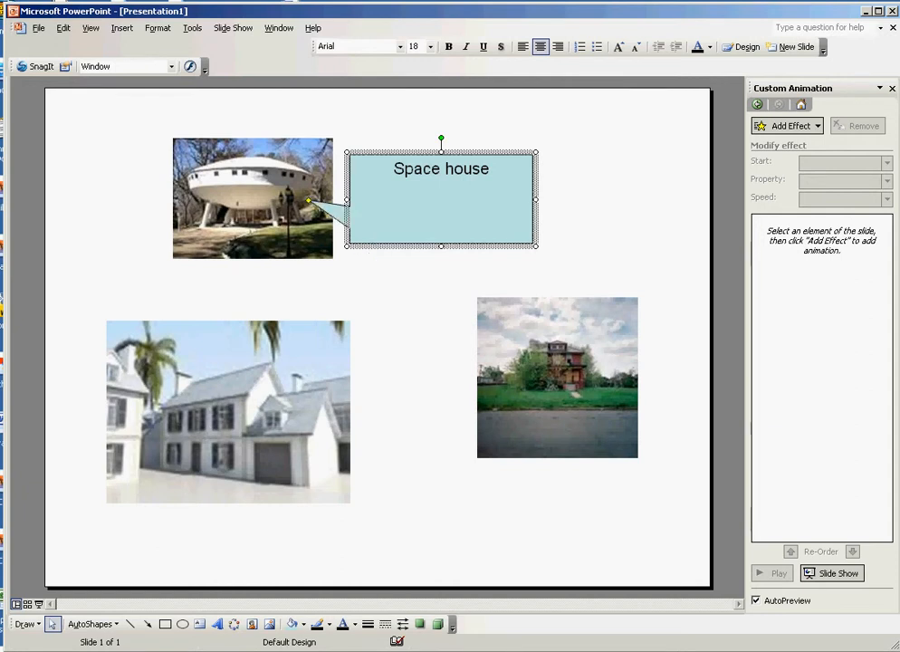
pyautogui.moveTo(308, 200)
pyautogui.mouseDown()
pyautogui.moveTo(368, 288)
pyautogui.moveTo(402, 308)
pyautogui.moveTo(321, 282)
pyautogui.moveTo(310, 178)
pyautogui.mouseUp()
pyautogui.click(583, 257)
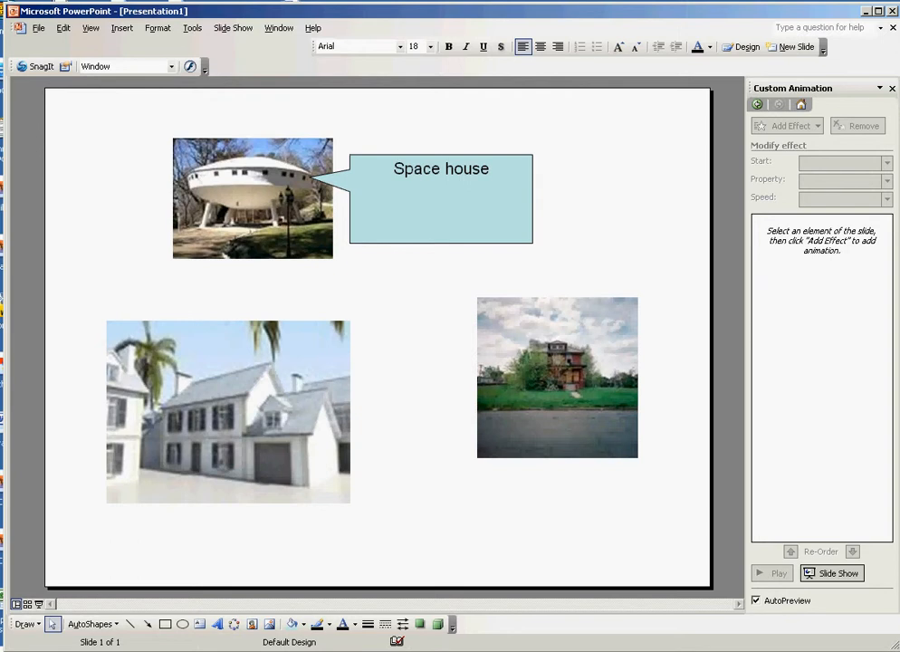
# Add a Fade entrance effect to the "Space house" callout
pyautogui.click(252, 199)
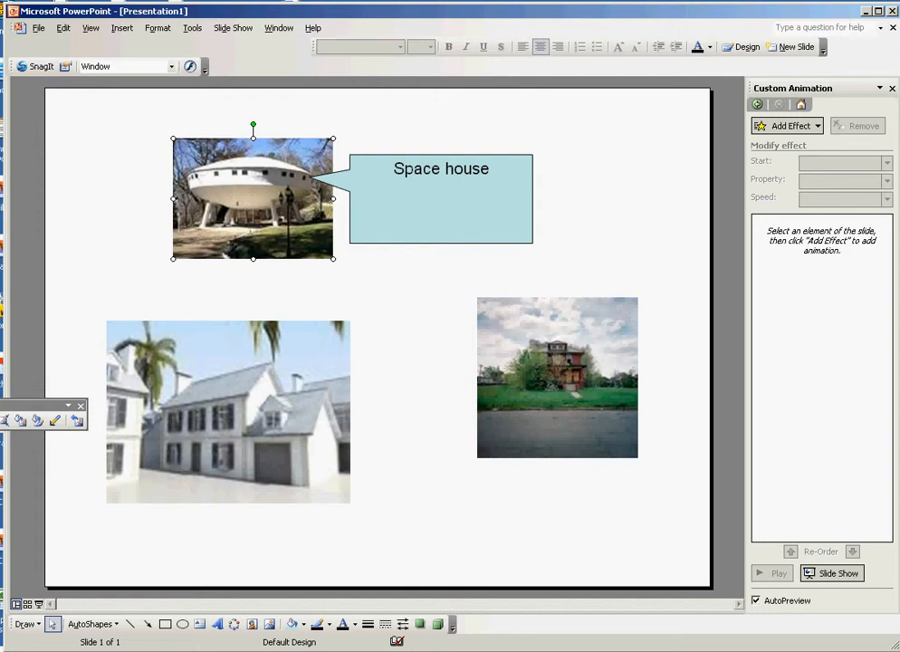
pyautogui.click(406, 156)
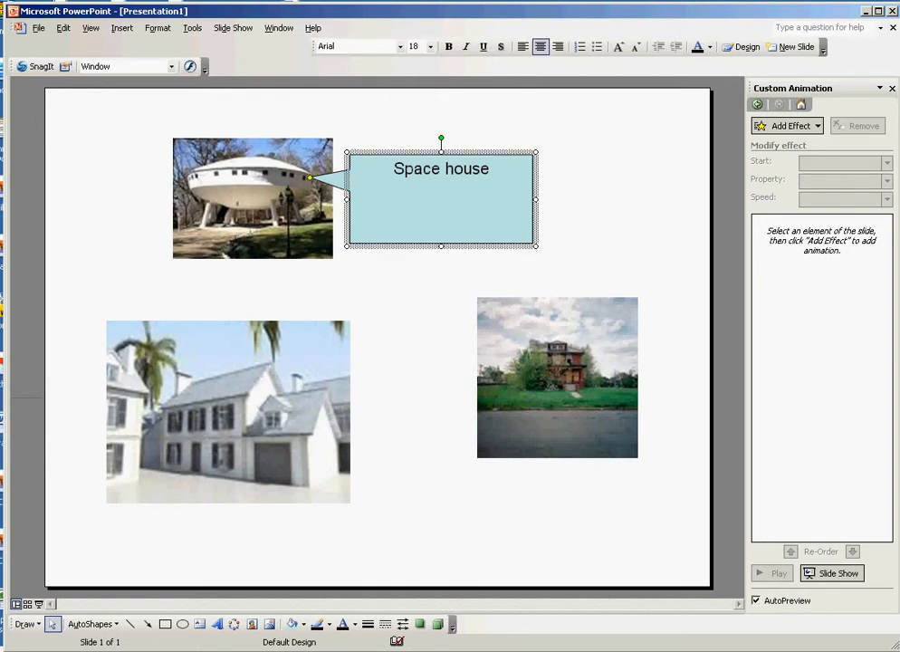
pyautogui.rightClick(406, 156)
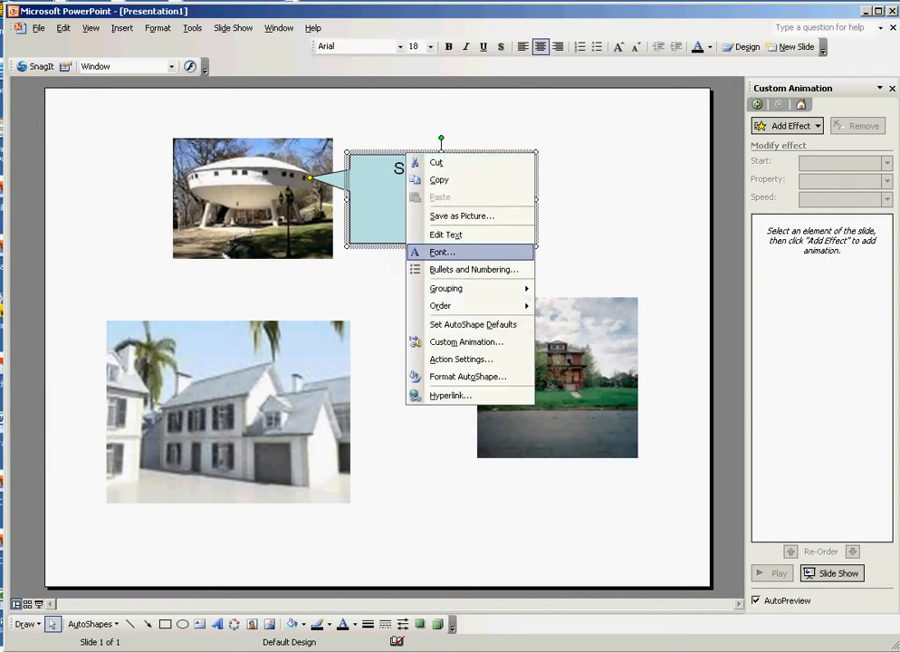
pyautogui.click(466, 342)
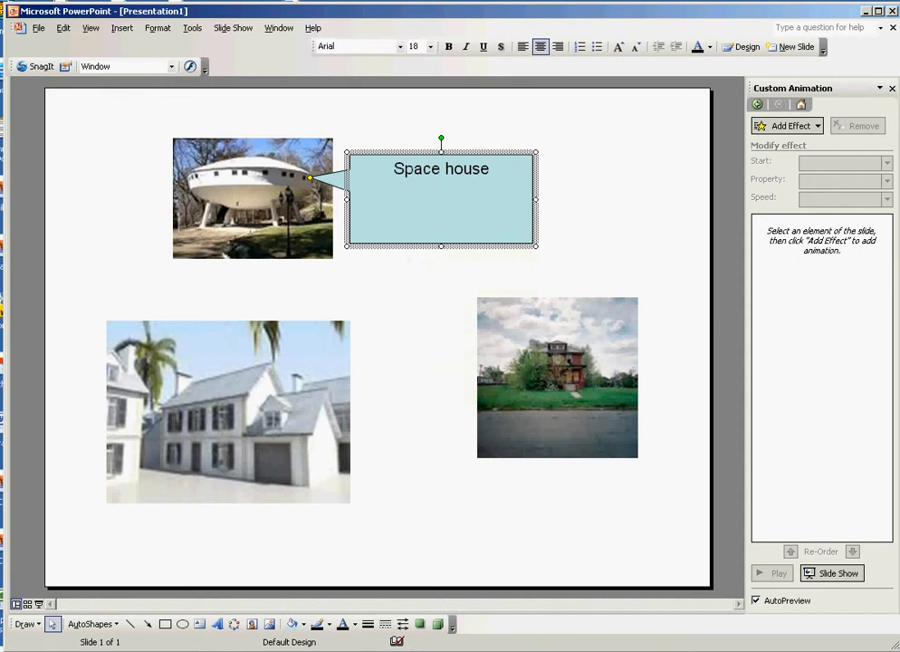
pyautogui.click(791, 126)
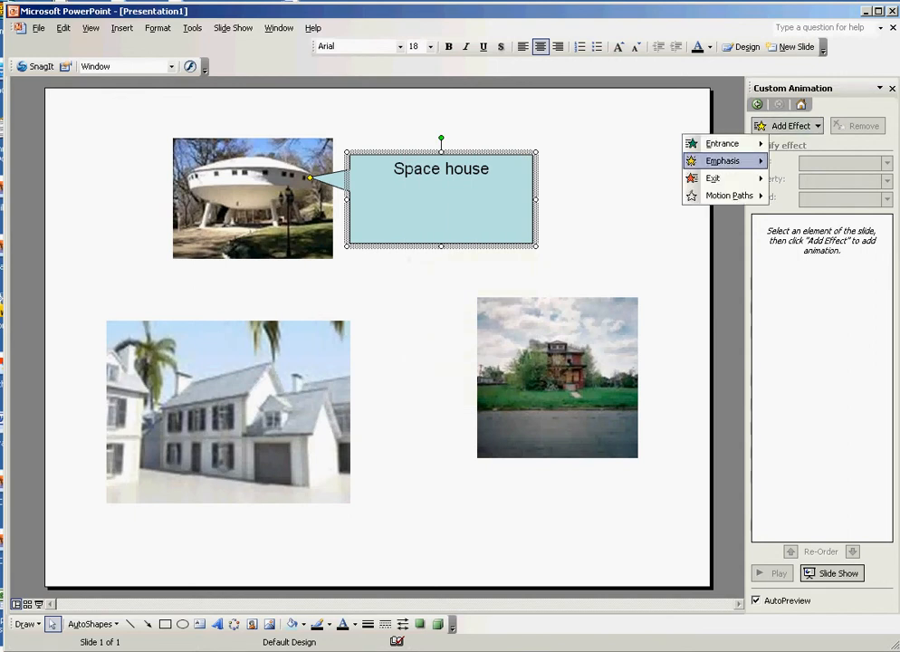
pyautogui.moveTo(723, 143)
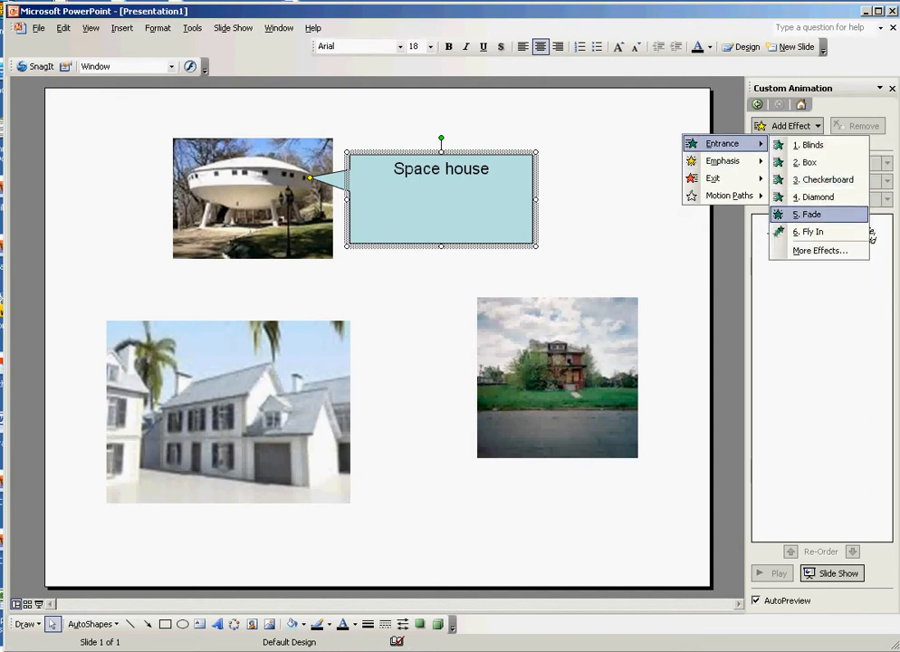
pyautogui.click(820, 215)
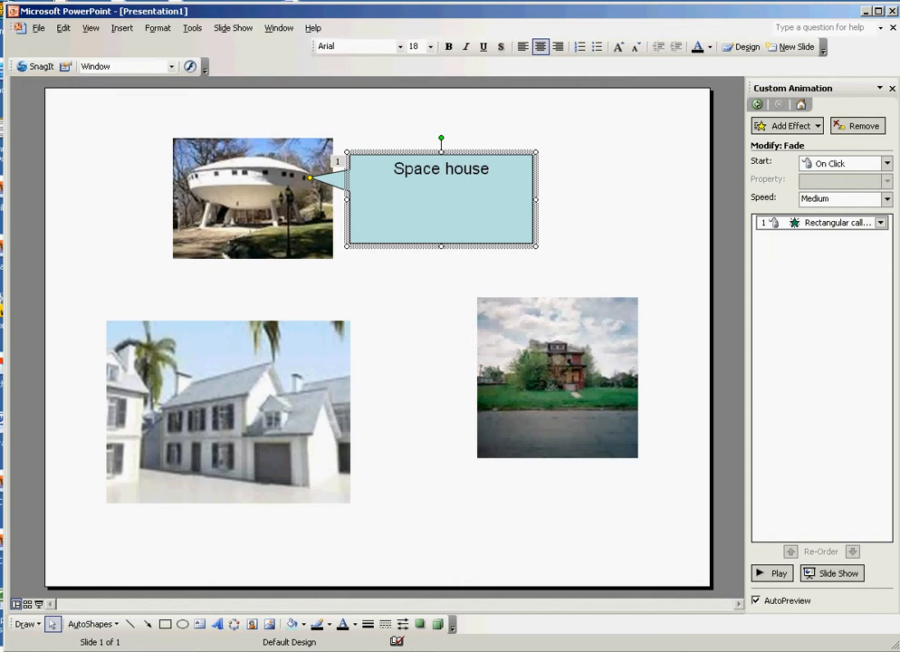
pyautogui.press('Escape')
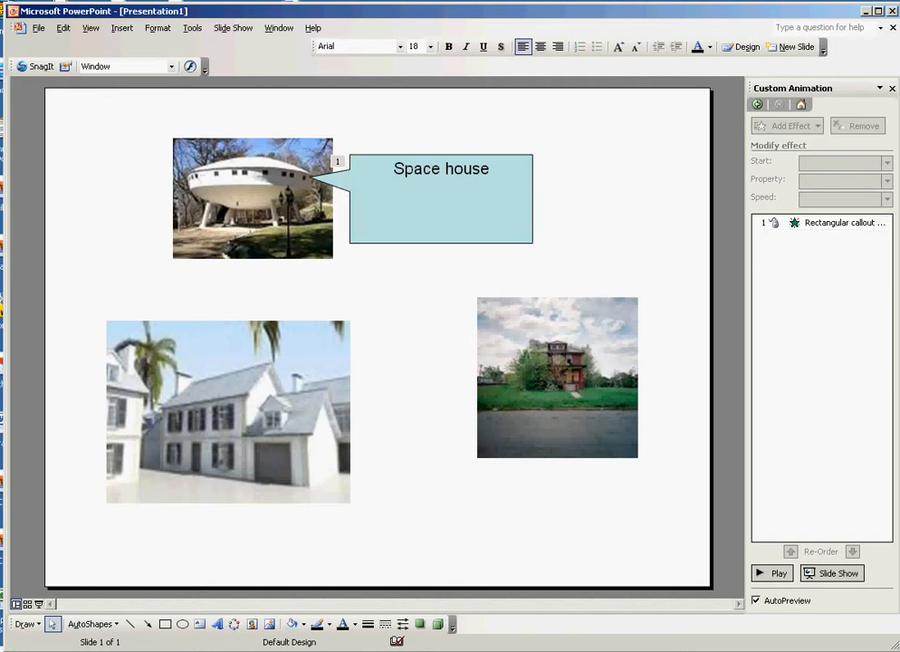
# Add a Fade exit effect to the "Space house" callout
pyautogui.click(441, 206)
pyautogui.rightClick(403, 243)
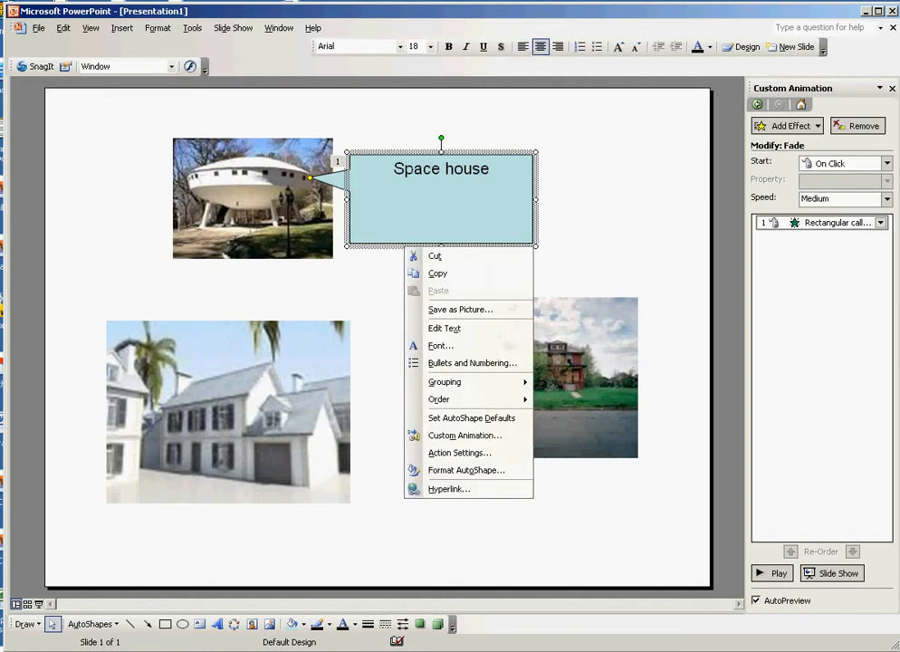
pyautogui.click(380, 339)
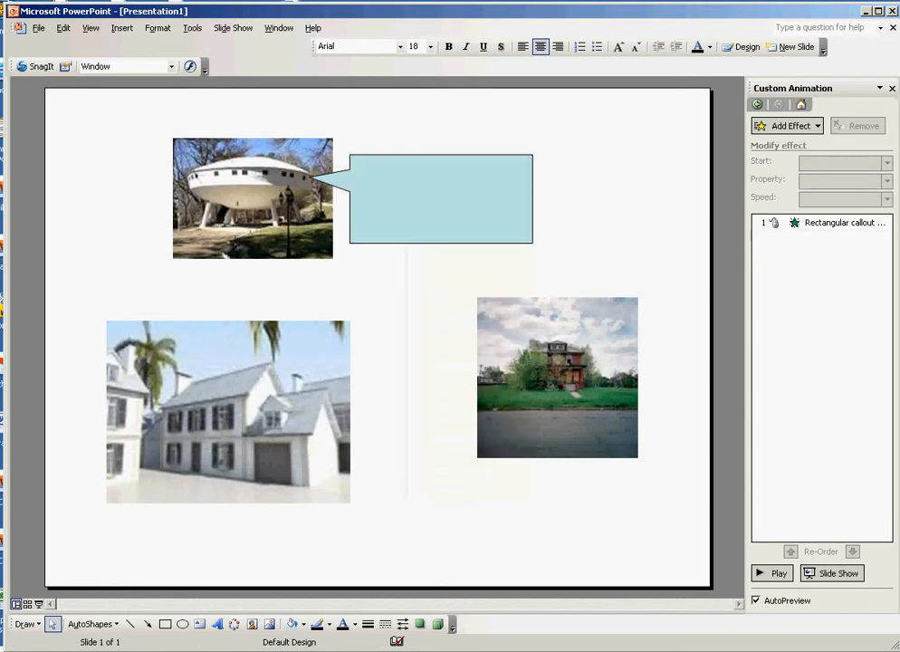
pyautogui.click(404, 240)
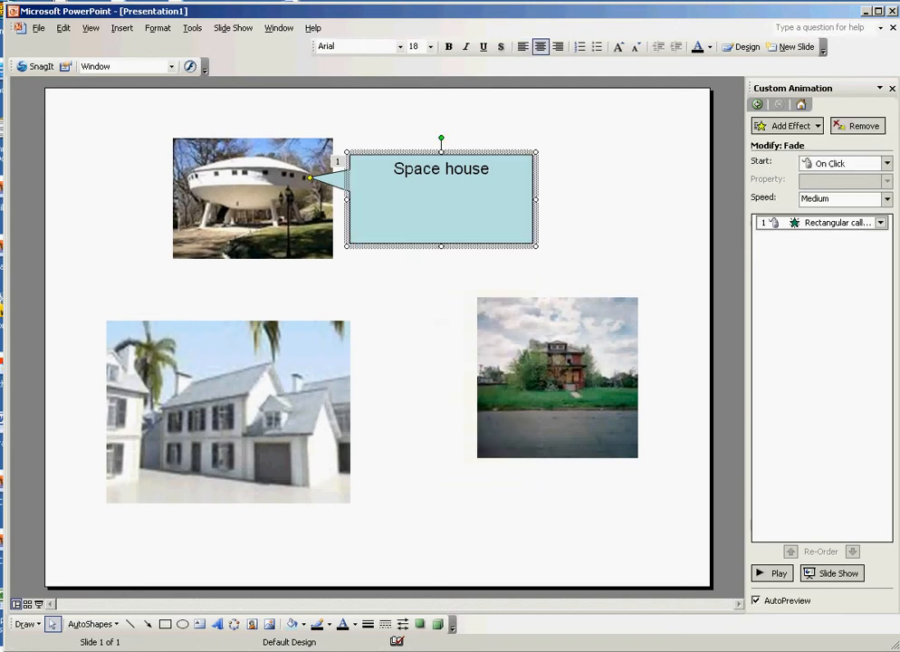
pyautogui.rightClick(403, 243)
pyautogui.click(466, 434)
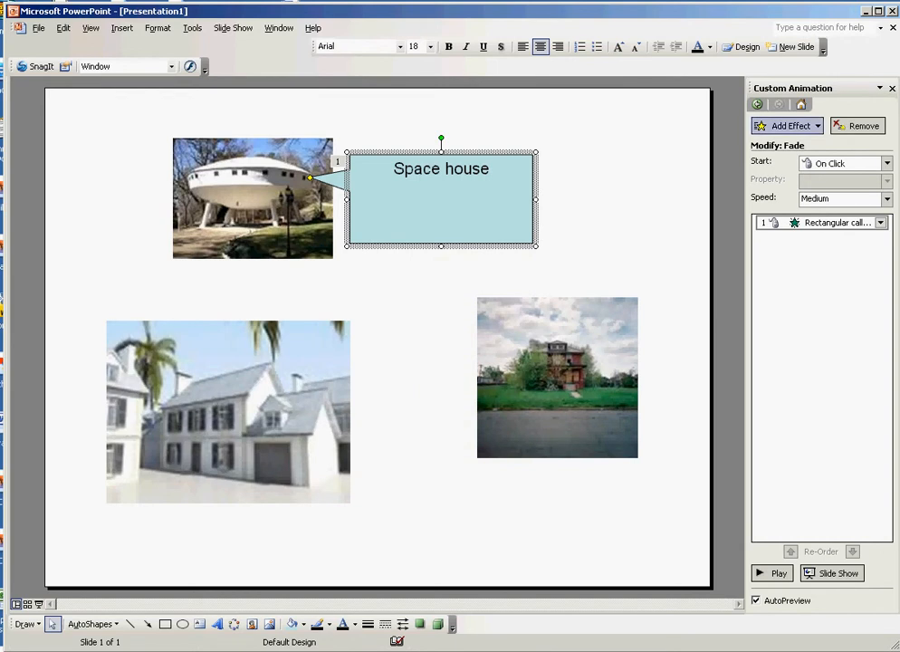
pyautogui.click(791, 126)
pyautogui.moveTo(725, 177)
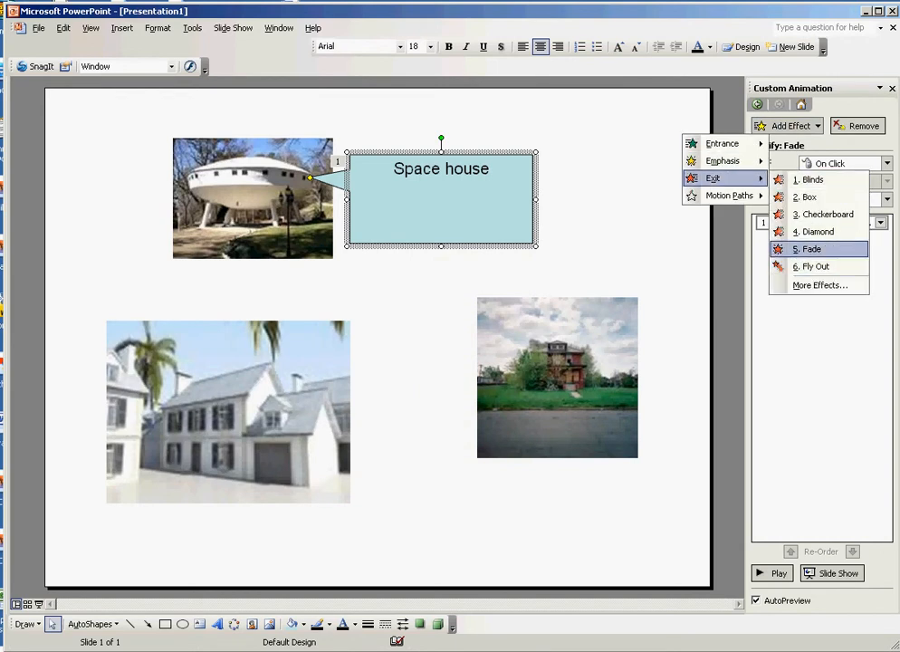
pyautogui.click(812, 249)
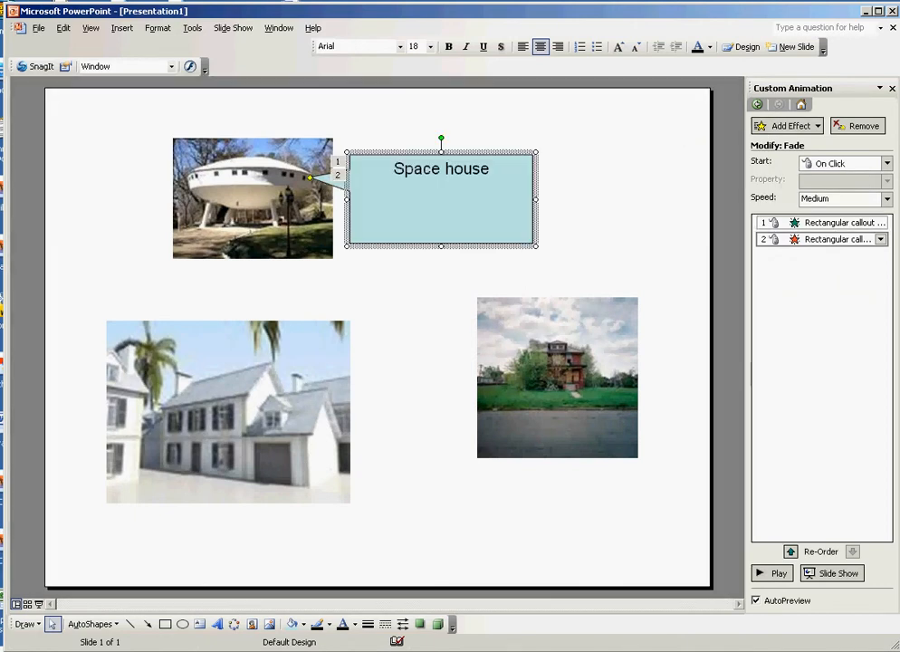
# Review the callout's entrance and exit effects and preview them in a slide show of the current slide
pyautogui.click(788, 223)
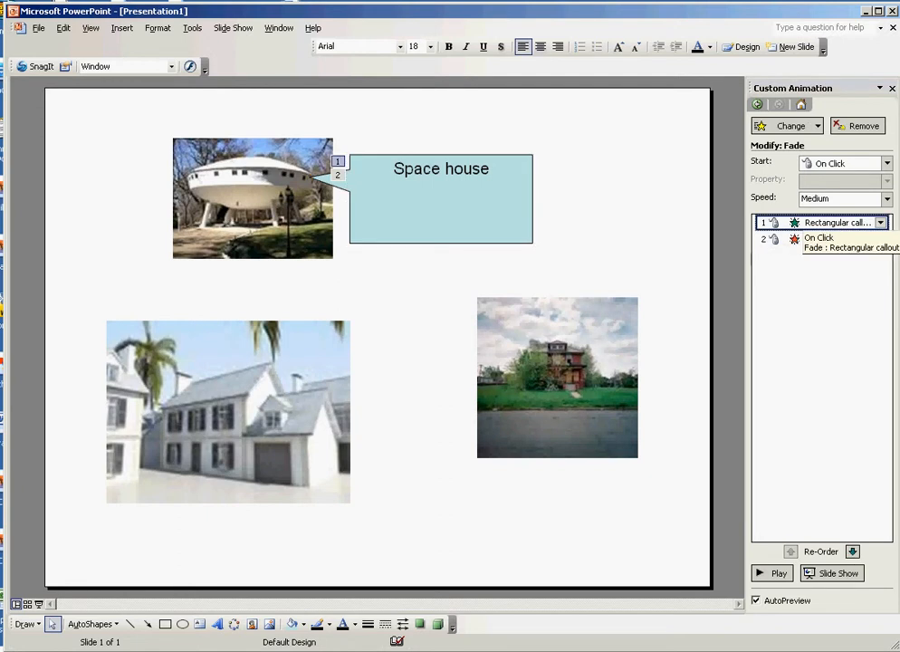
pyautogui.click(802, 239)
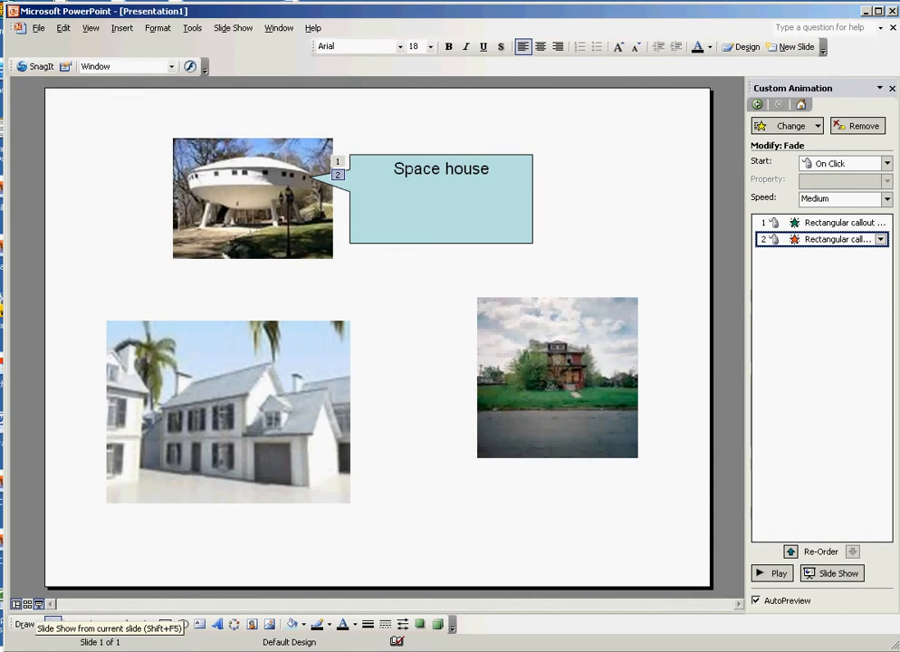
pyautogui.click(39, 603)
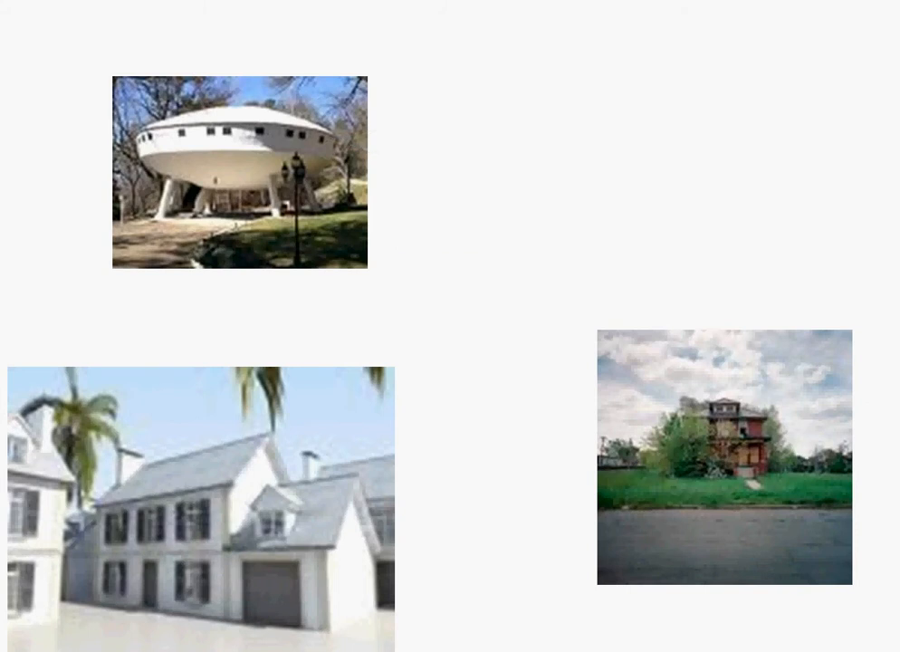
pyautogui.press('Escape')
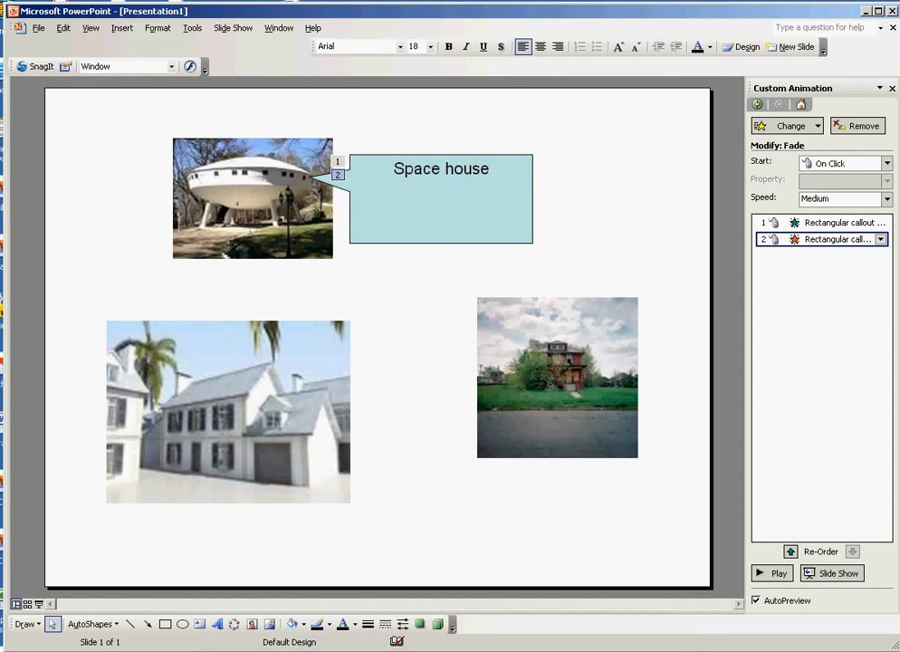
pyautogui.click(253, 199)
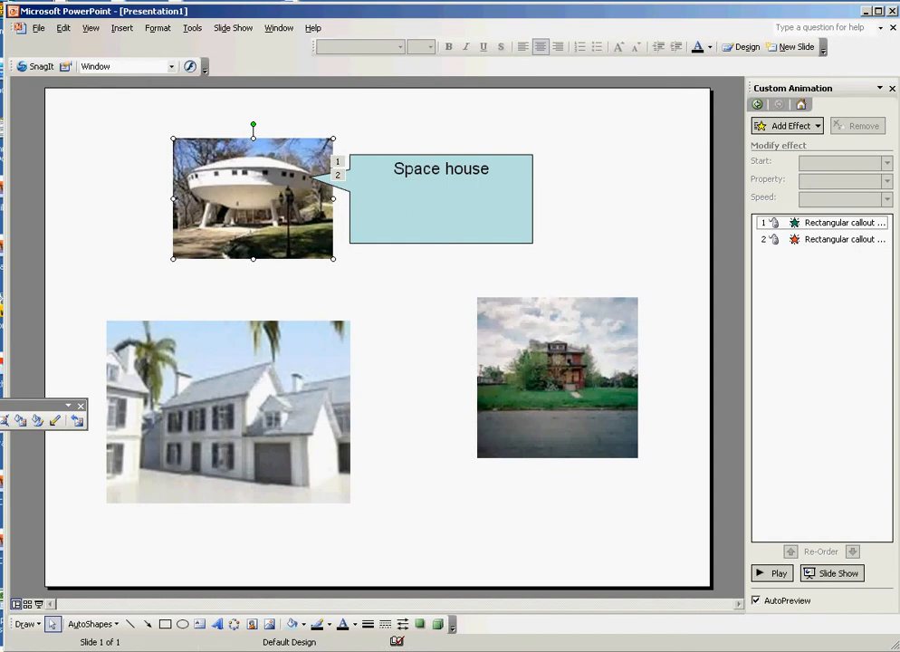
pyautogui.click(802, 223)
pyautogui.click(809, 239)
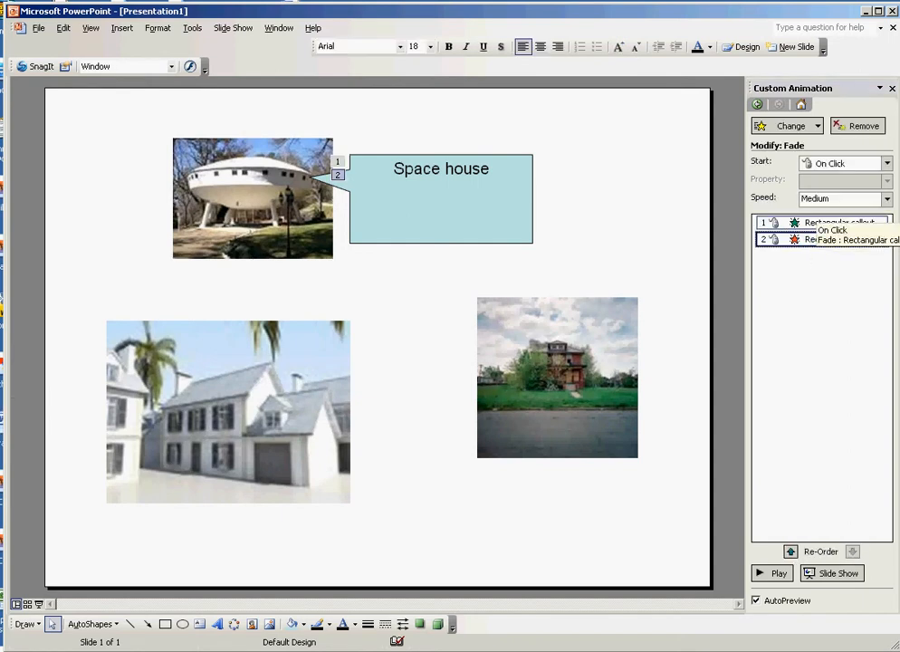
pyautogui.click(812, 223)
pyautogui.click(811, 239)
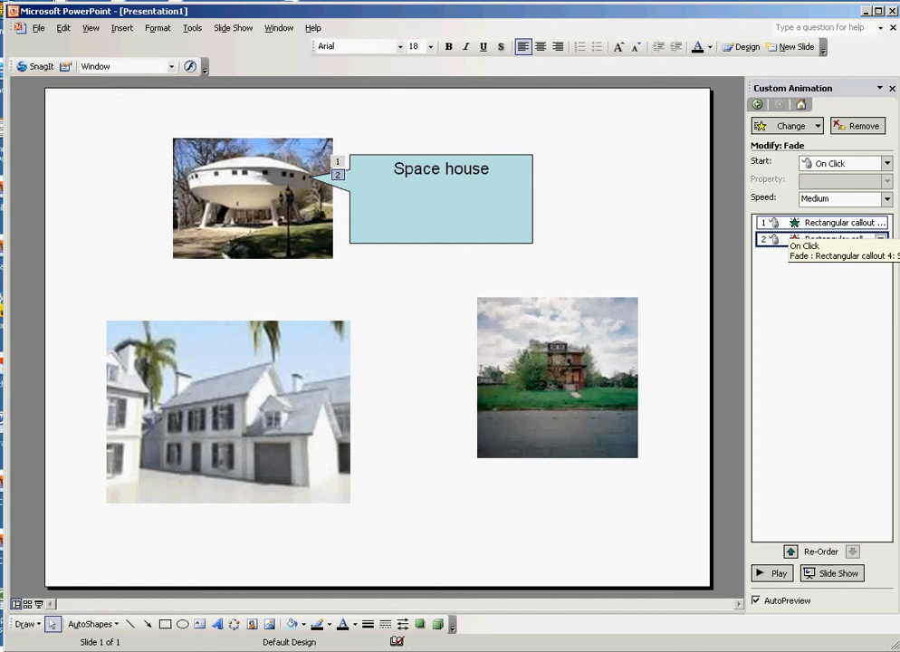
# Set the callout's Fade entrance effect to start on click of spaceshiphouse and preview it in a slide show
pyautogui.doubleClick(807, 222)
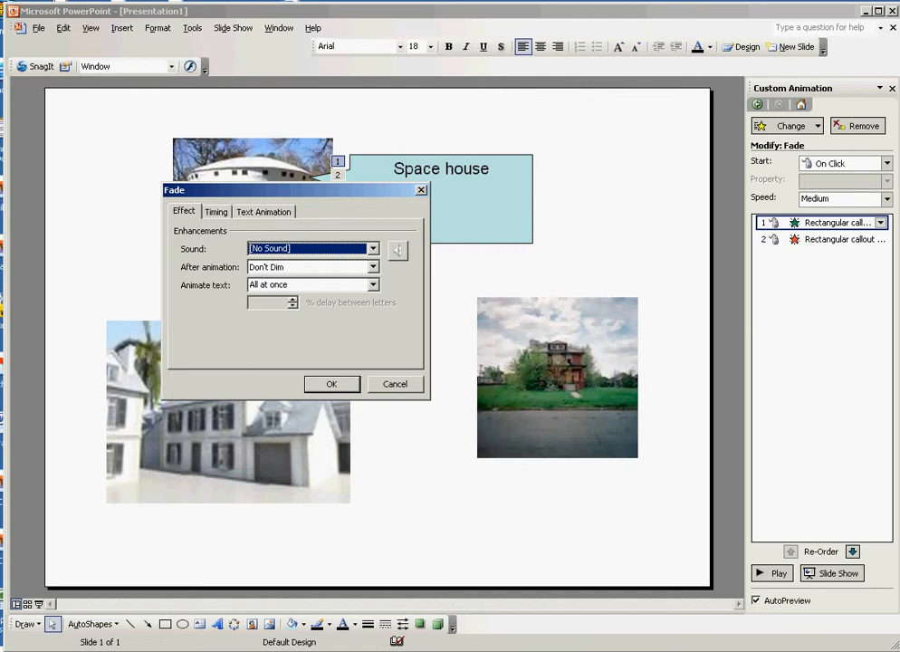
pyautogui.click(216, 212)
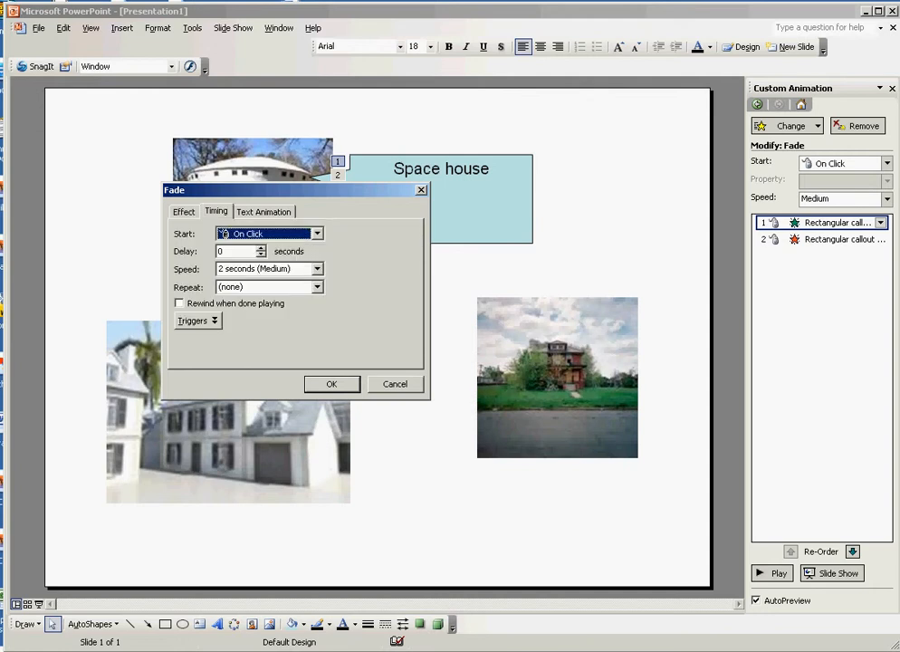
pyautogui.click(197, 321)
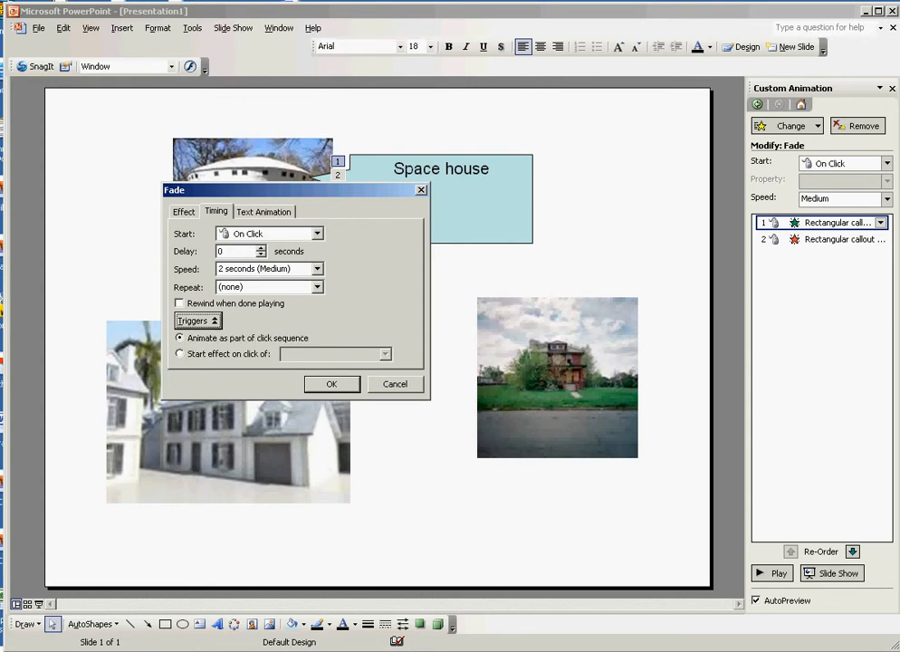
pyautogui.click(180, 355)
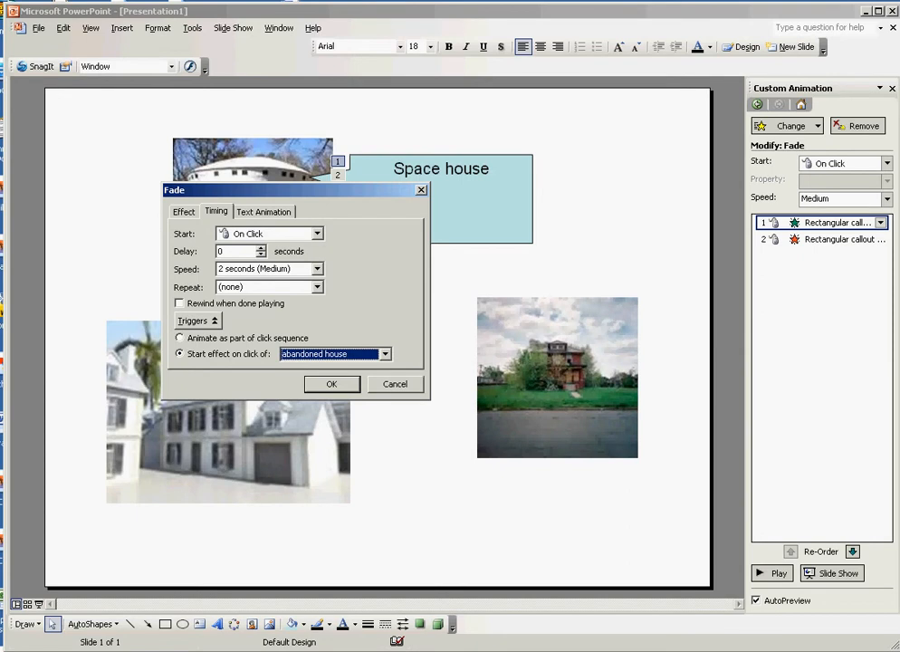
pyautogui.click(385, 354)
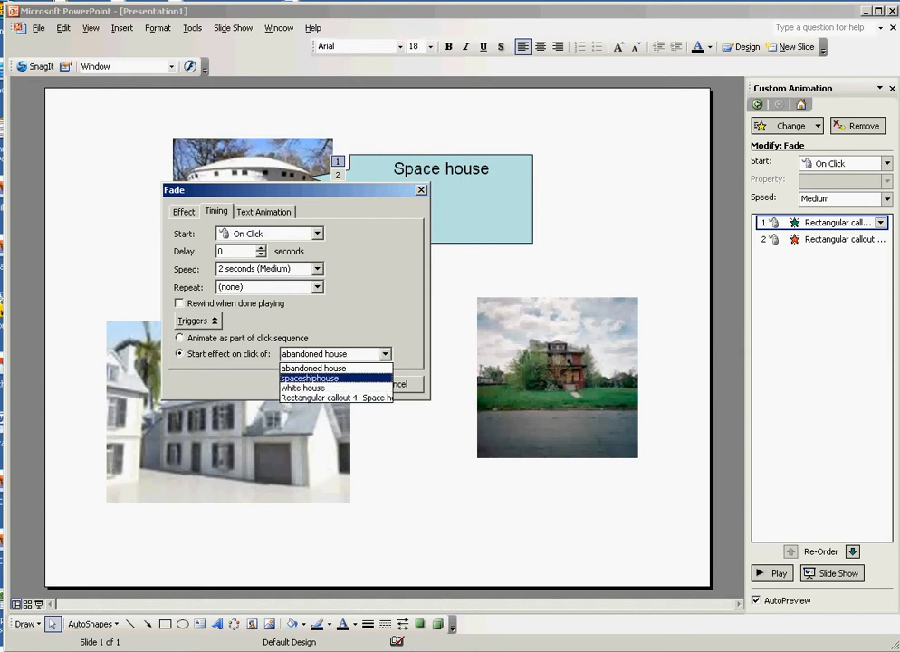
pyautogui.click(326, 378)
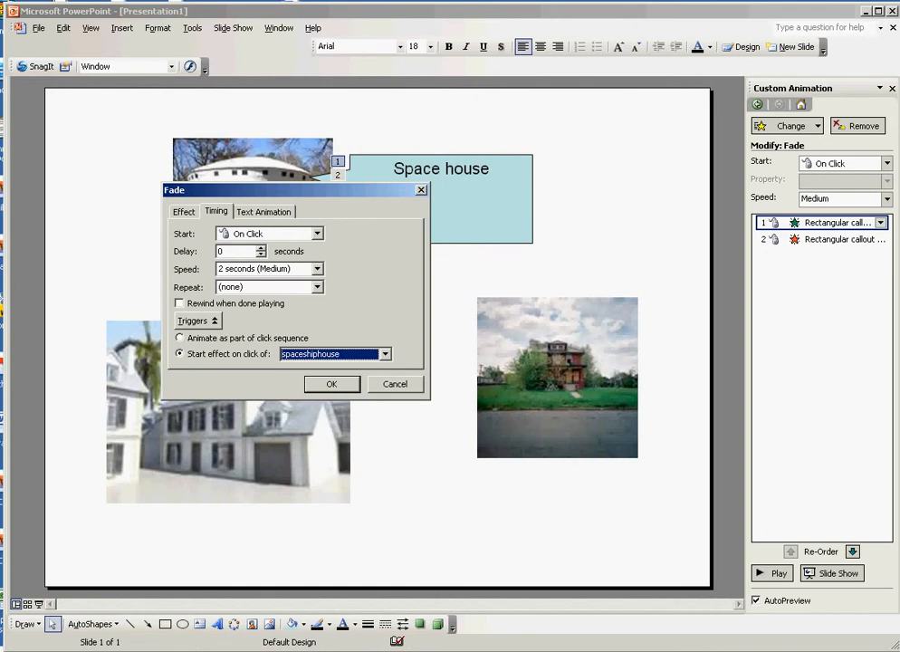
pyautogui.press('Return')
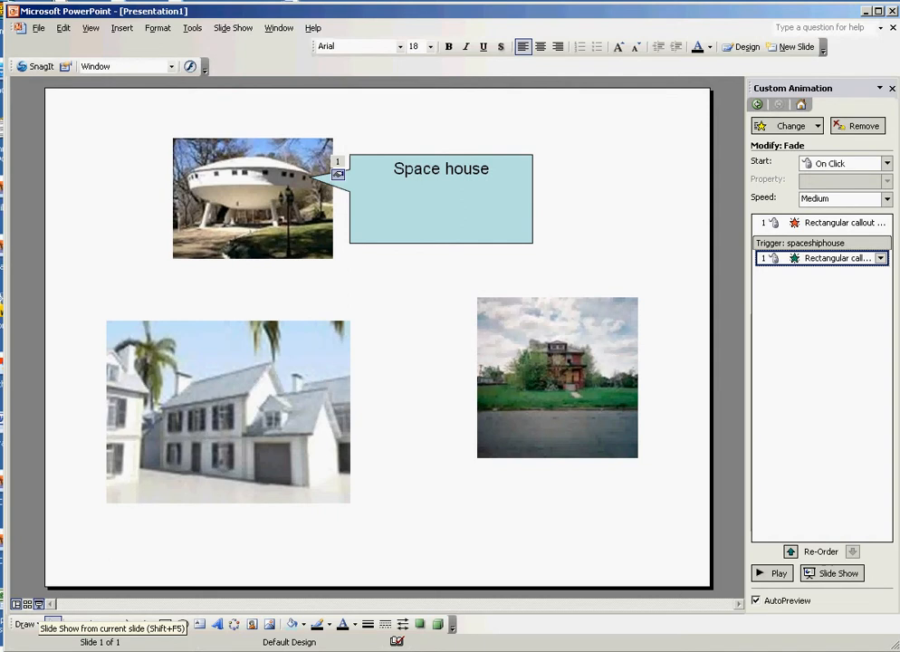
pyautogui.click(38, 604)
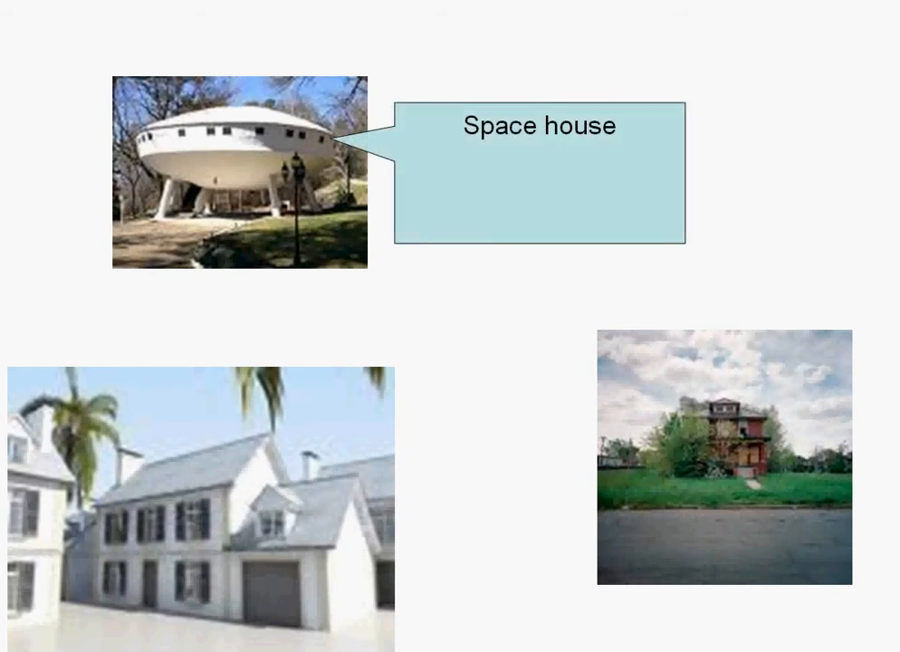
pyautogui.press('Escape')
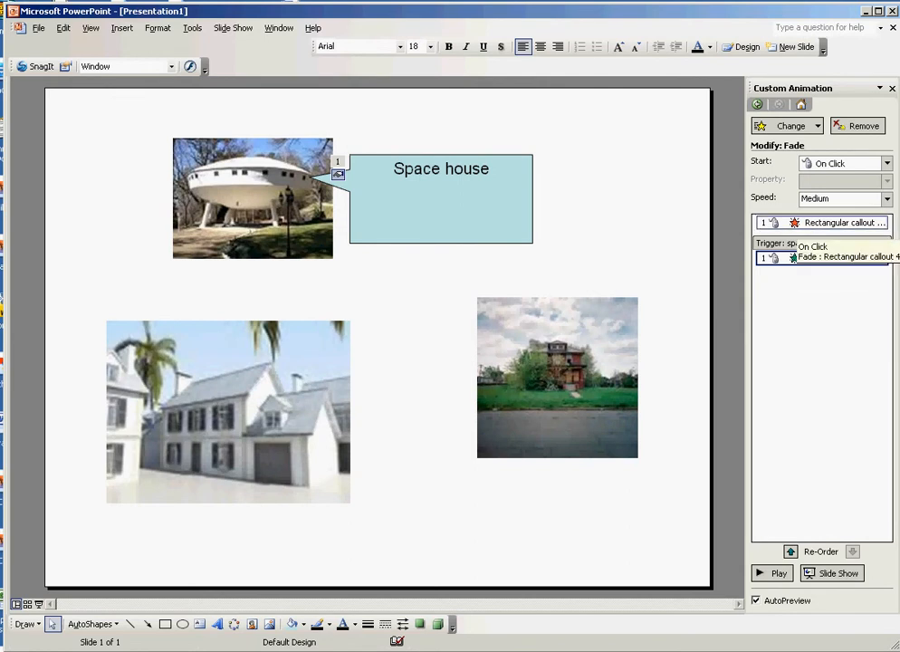
# Move the callout's Fade exit effect under the spaceshiphouse trigger, directly after the entrance effect
pyautogui.click(779, 223)
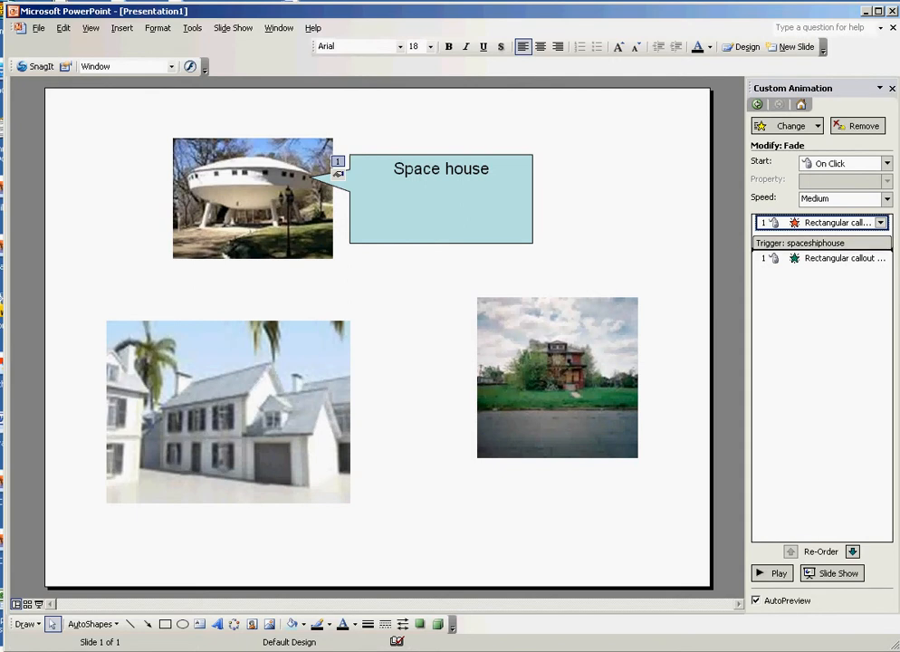
pyautogui.moveTo(781, 222); pyautogui.dragTo(781, 264)
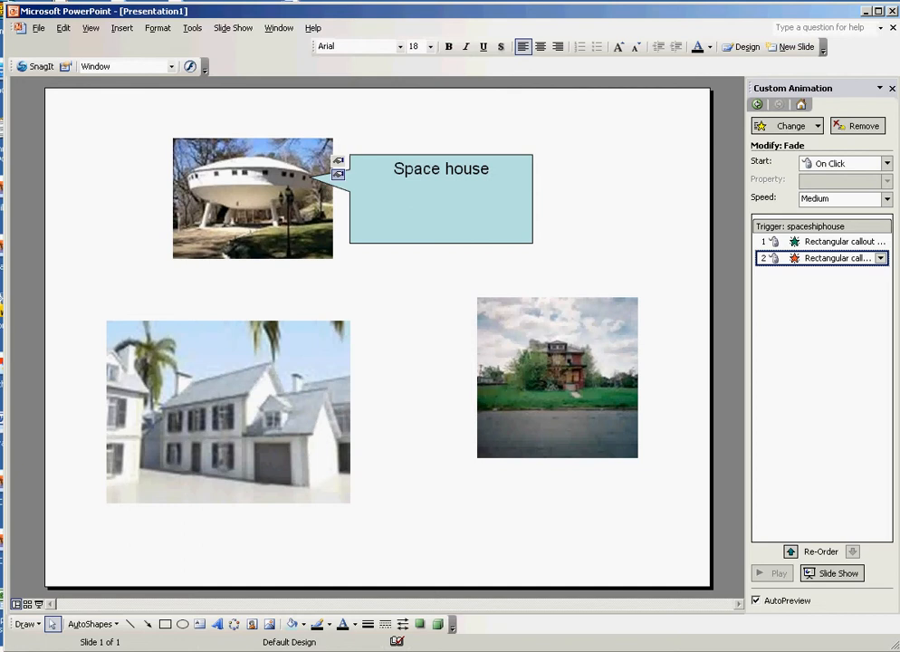
# Run the slide show and test the callout fading in and out with the spaceship house picture as trigger
pyautogui.press('F5')
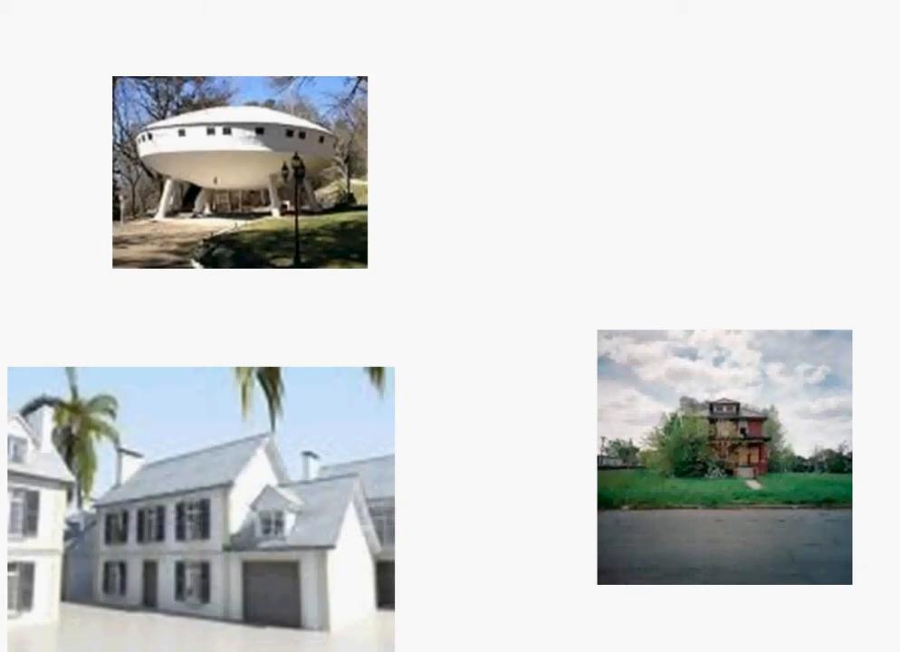
pyautogui.press('Right')
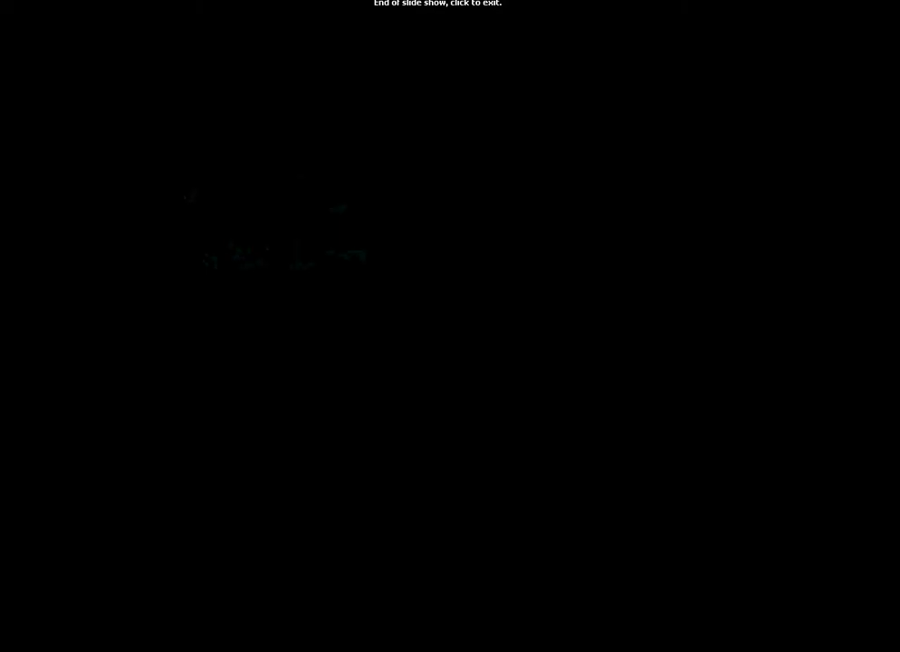
pyautogui.press('Right')
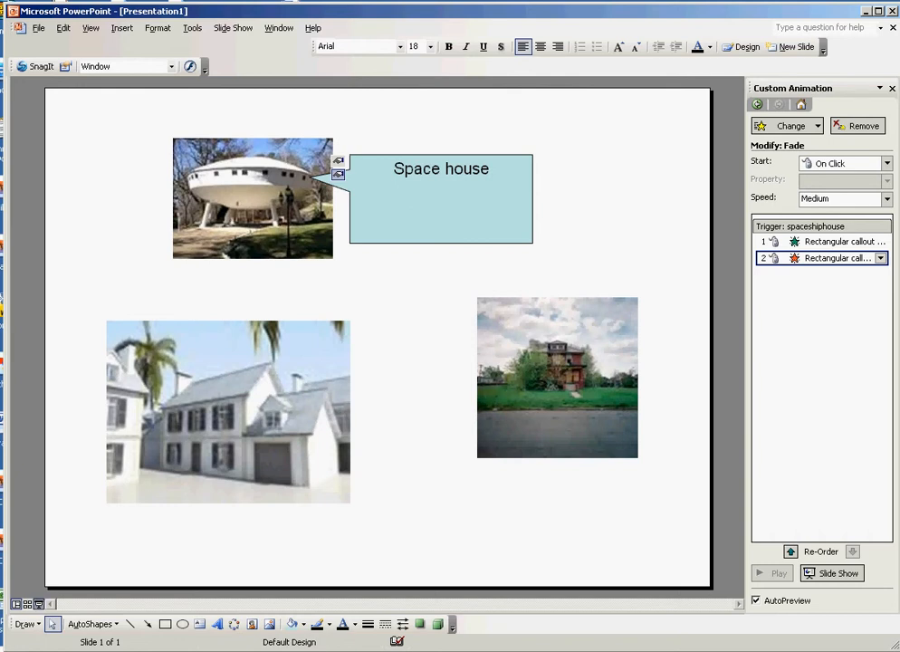
pyautogui.press('F5')
pyautogui.press('Right')
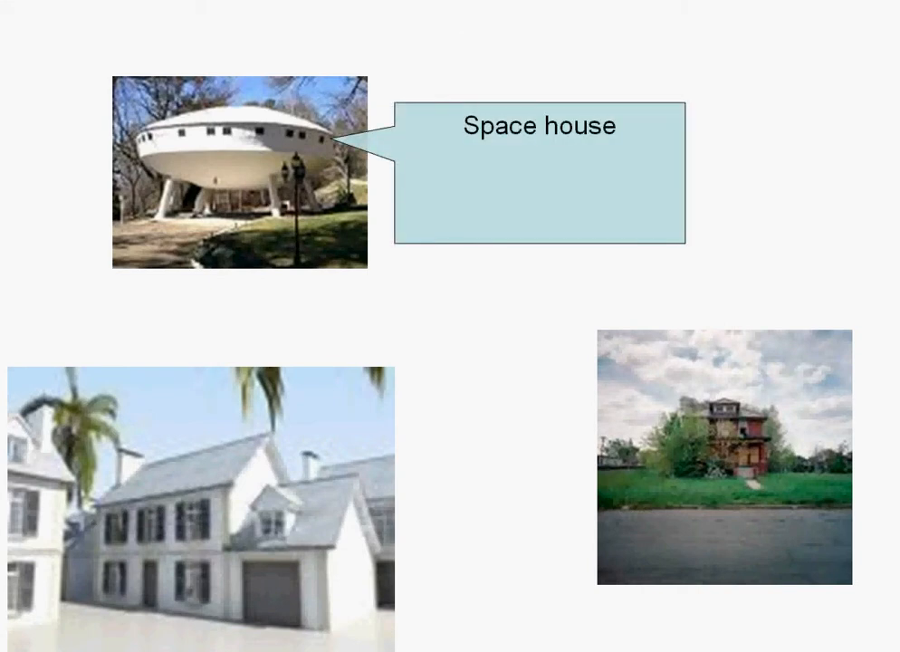
pyautogui.press('Right')
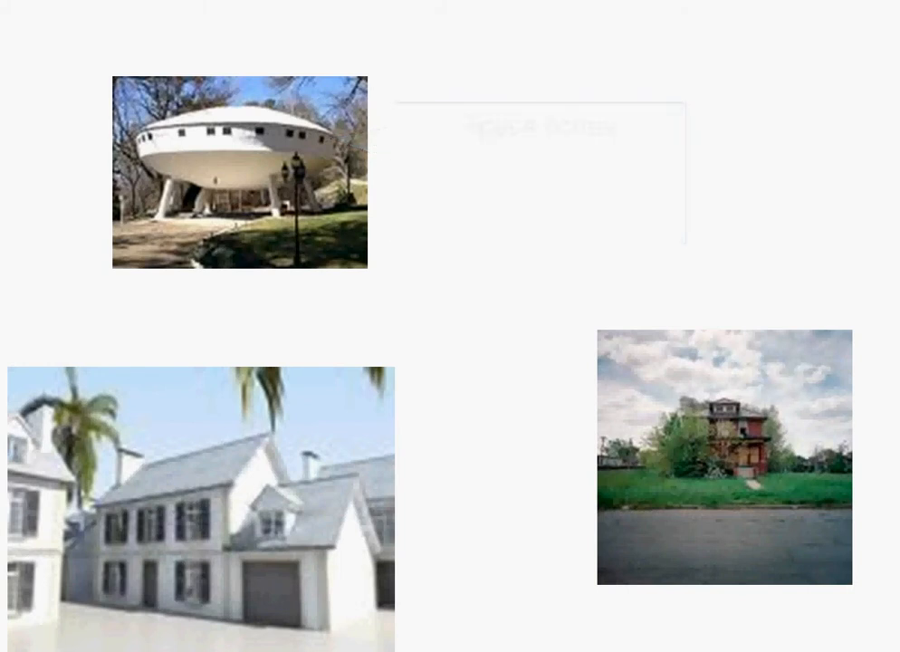